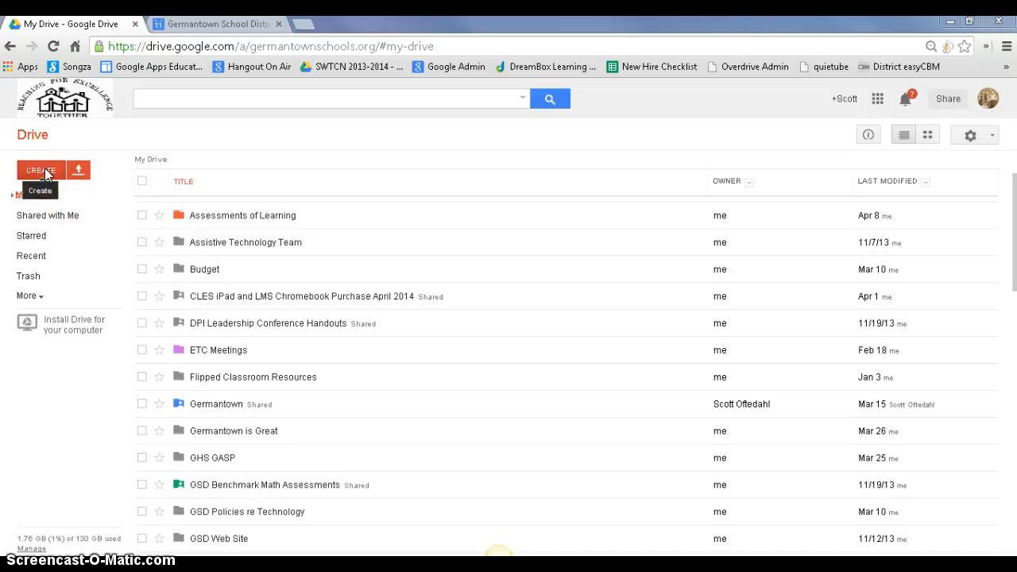
Step: Create a new folder named 'Downloaded Word Docs' in My Drive
left_click(45, 172)
left_click(47, 204)
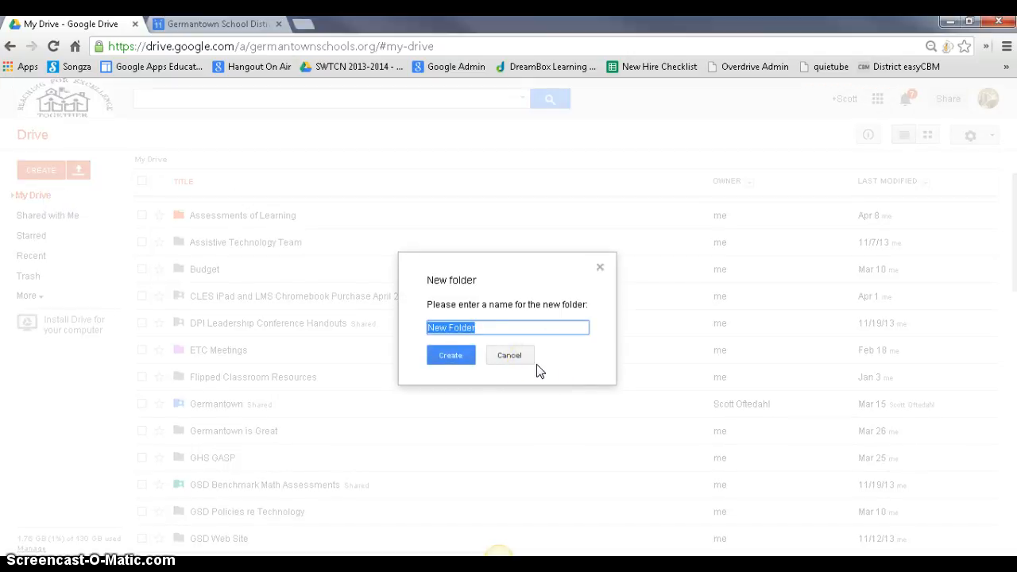
type("Downloaded Word Docs")
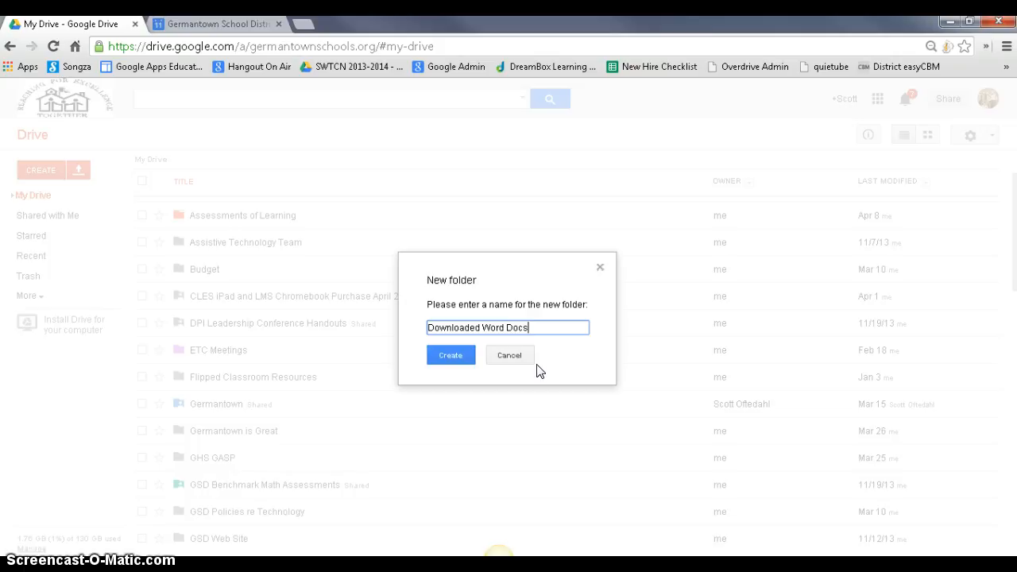
left_click(451, 356)
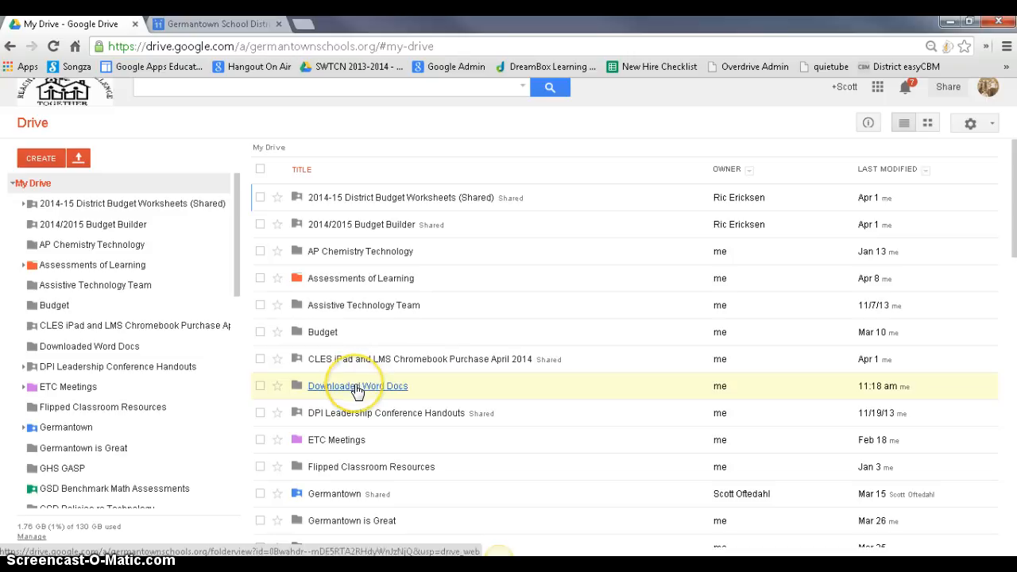
Step: Inside the Downloaded Word Docs folder, start an upload of individual files
left_click(358, 388)
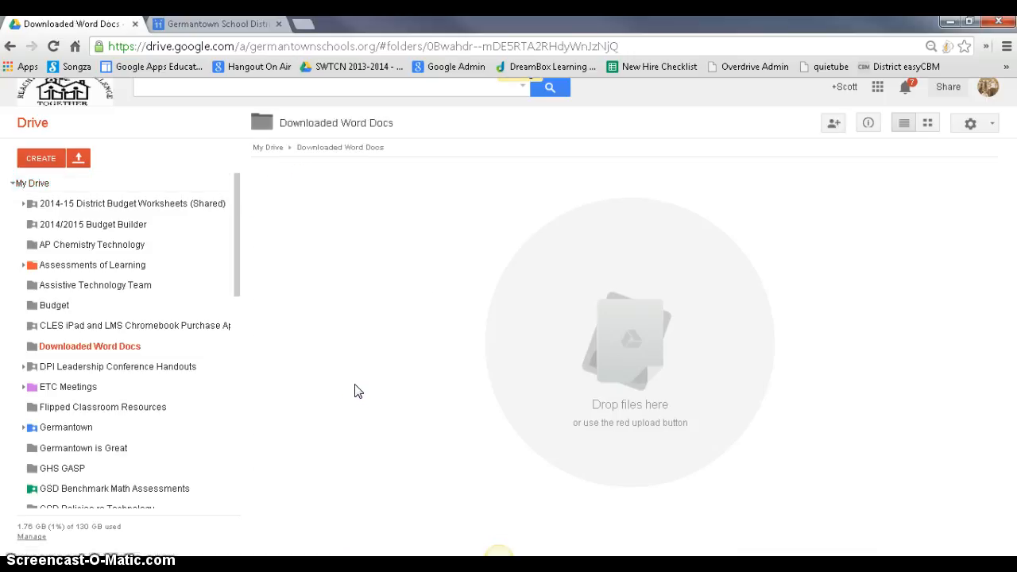
left_click(77, 160)
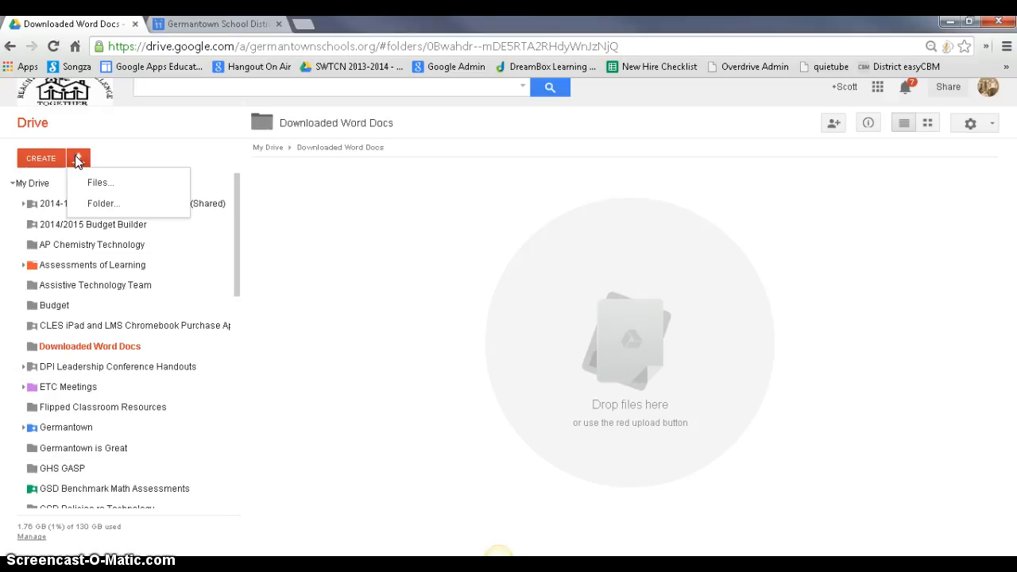
left_click(98, 185)
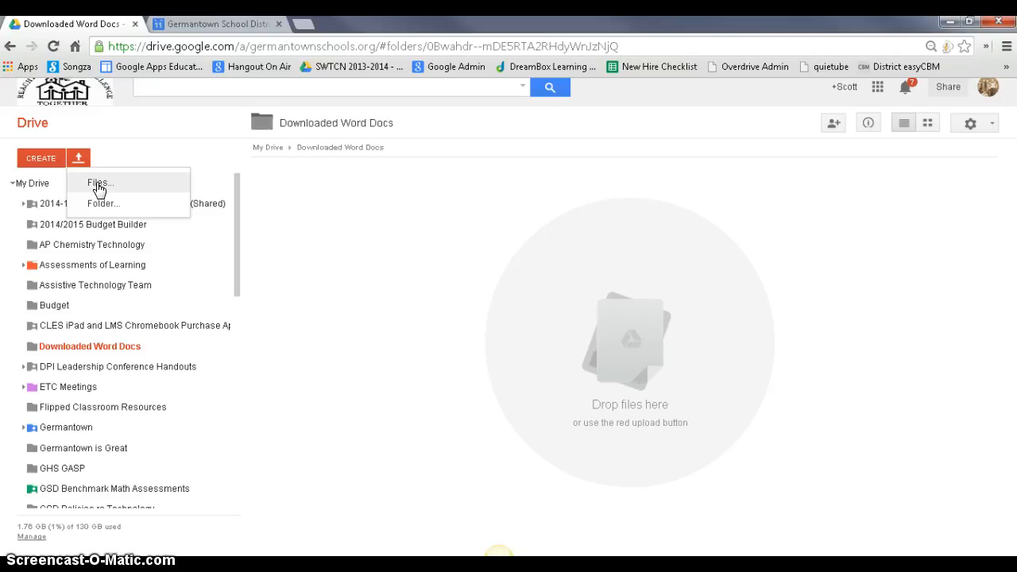
left_click(99, 185)
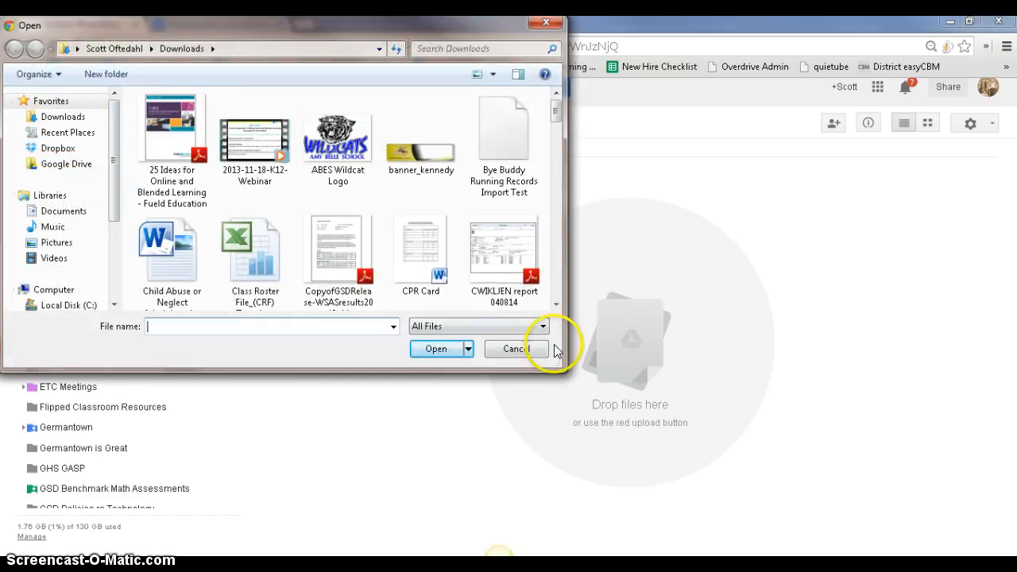
Step: Enlarge the file picker and browse to DATA3 (J:) > Full Staff > New Teachers and Mentor Information
left_click_drag(565, 348, 738, 348)
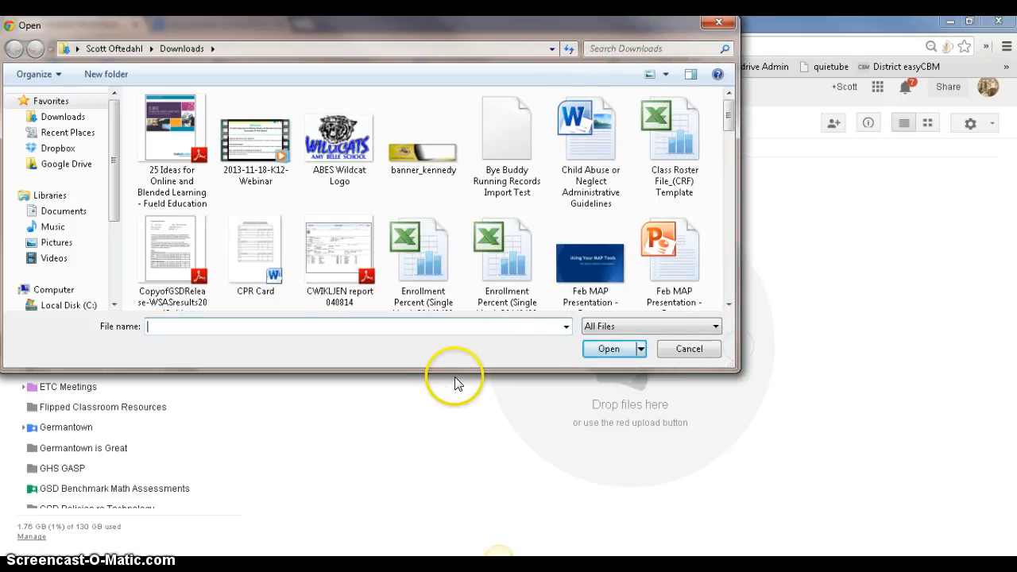
left_click_drag(456, 370, 464, 515)
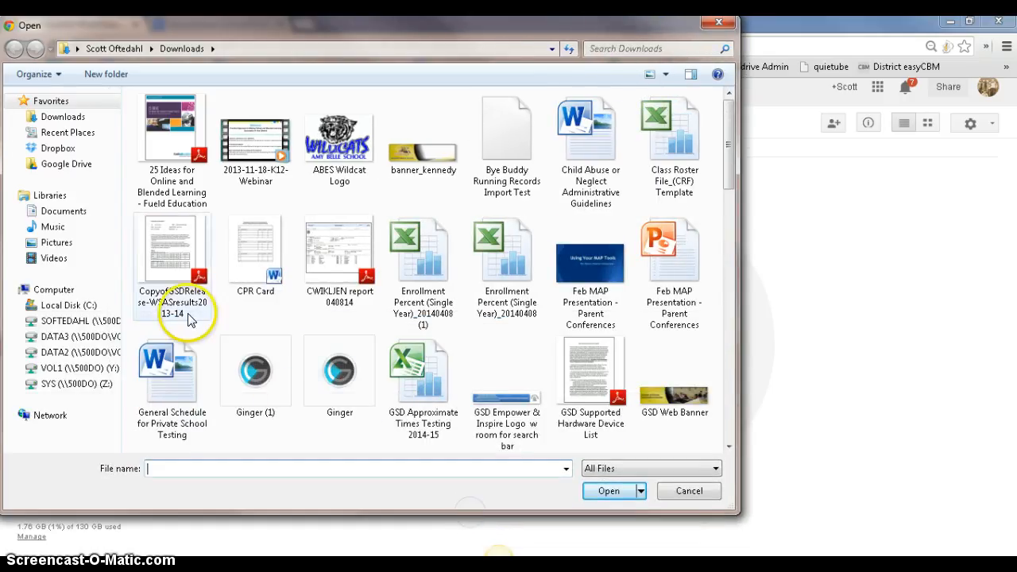
left_click_drag(120, 297, 174, 300)
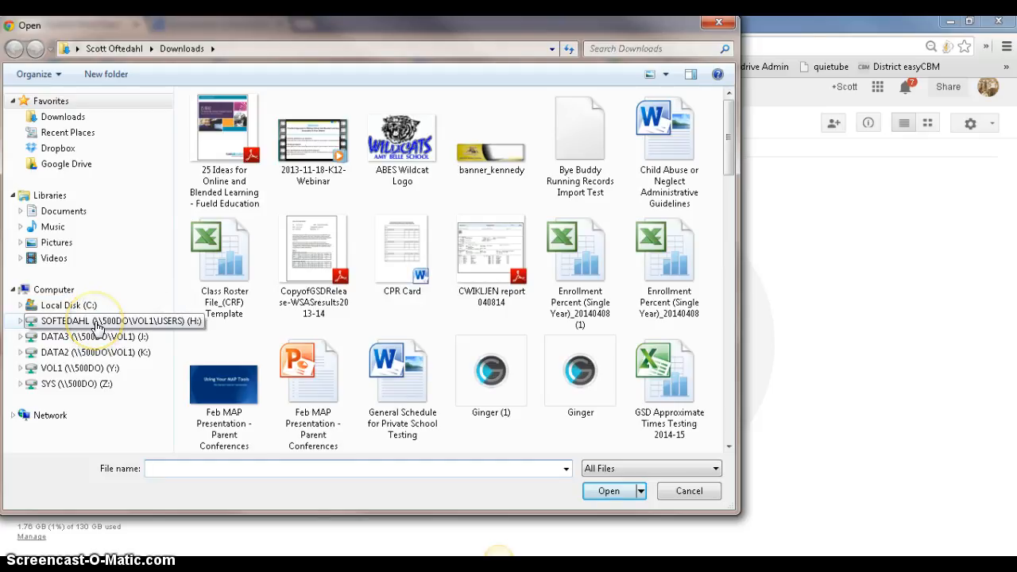
left_click(21, 336)
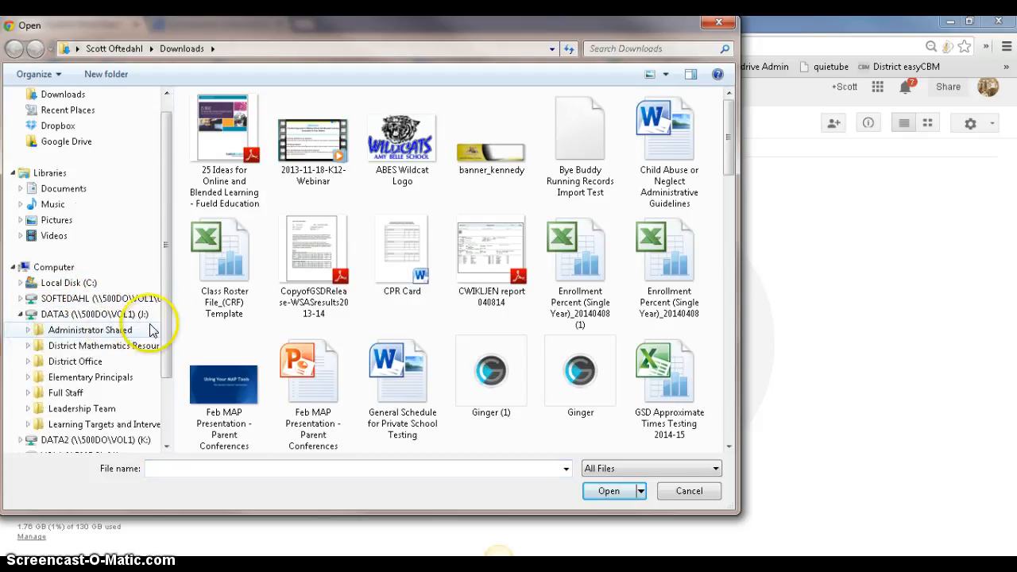
left_click(70, 393)
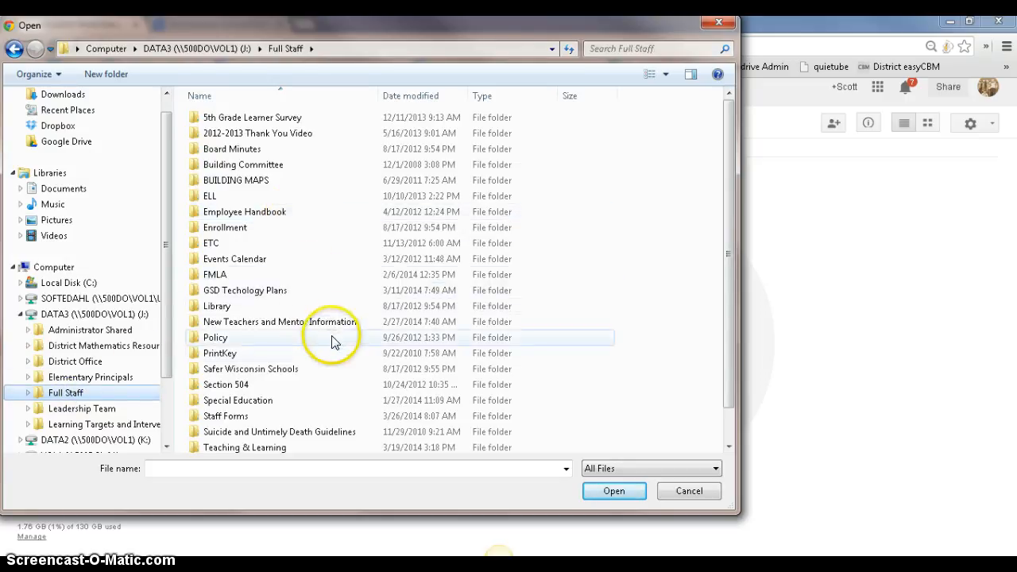
left_click(309, 322)
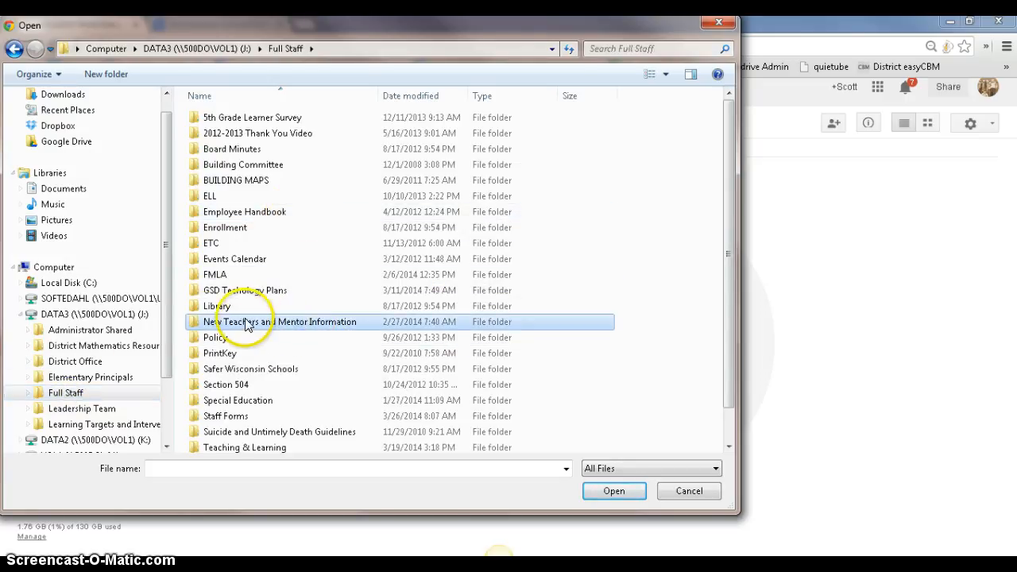
double_click(204, 323)
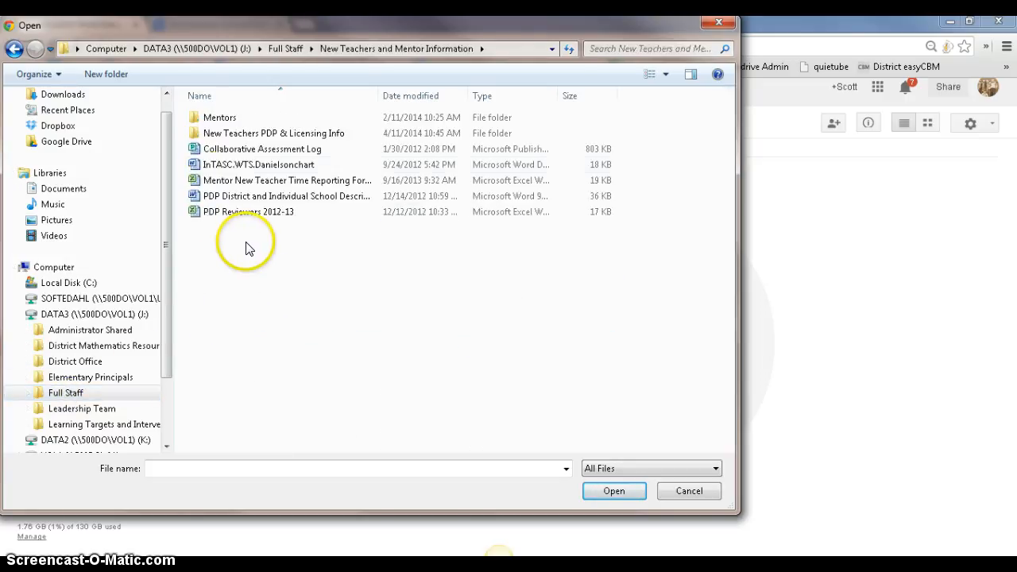
Step: In New Teachers PDP & Licensing Info, choose the PDP District and Individual School Description 2010-11 file
double_click(232, 133)
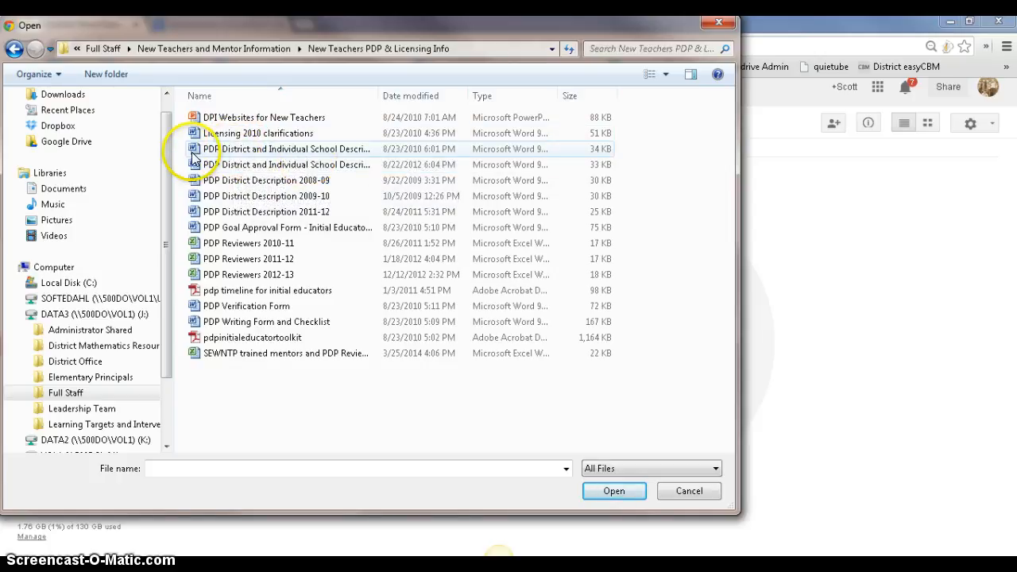
left_click(192, 151)
left_click(603, 493)
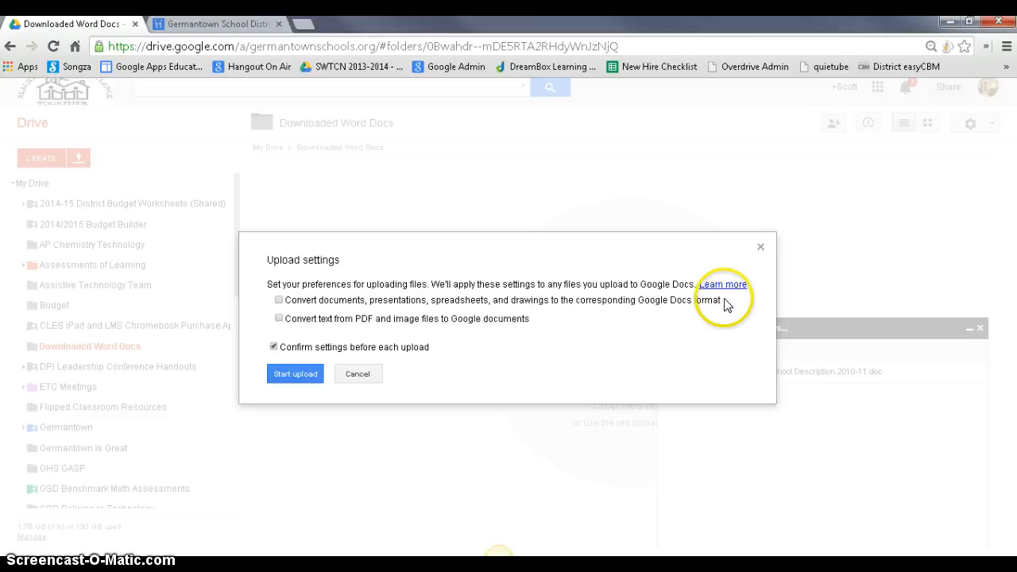
Step: Turn on document conversion, turn off per-upload confirmation, and upload the PDP file
left_click(278, 302)
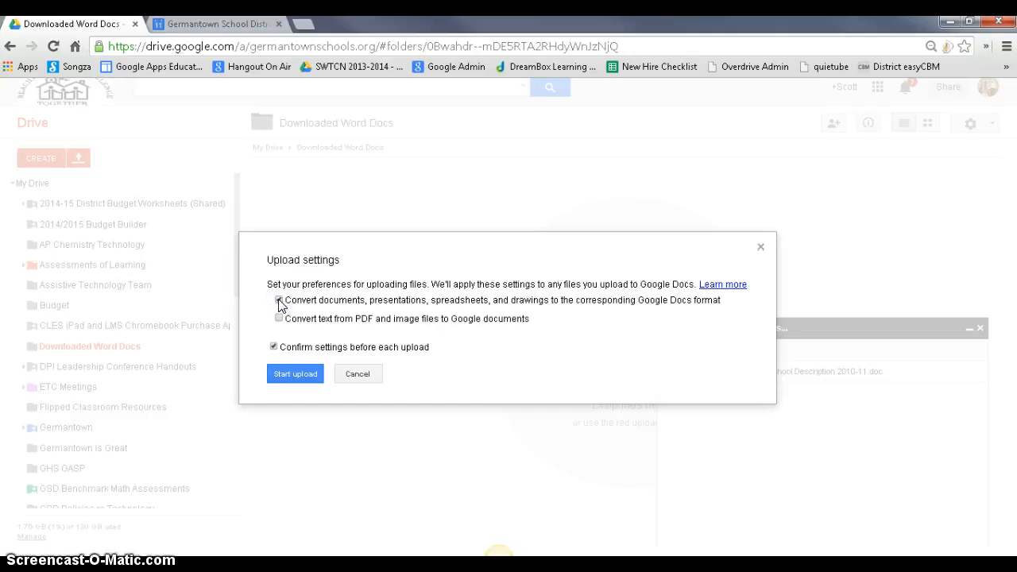
left_click(278, 302)
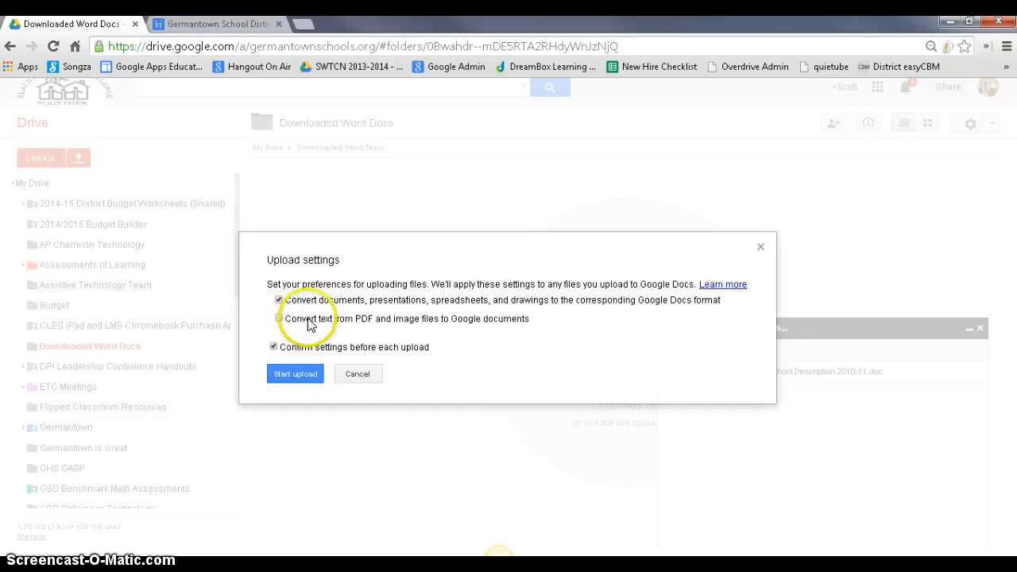
left_click(273, 349)
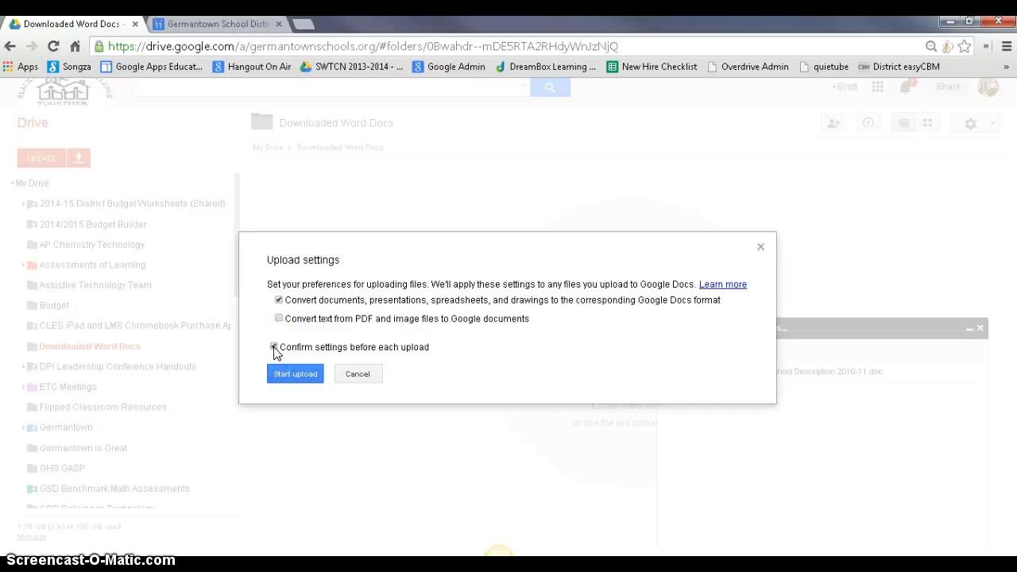
left_click(284, 370)
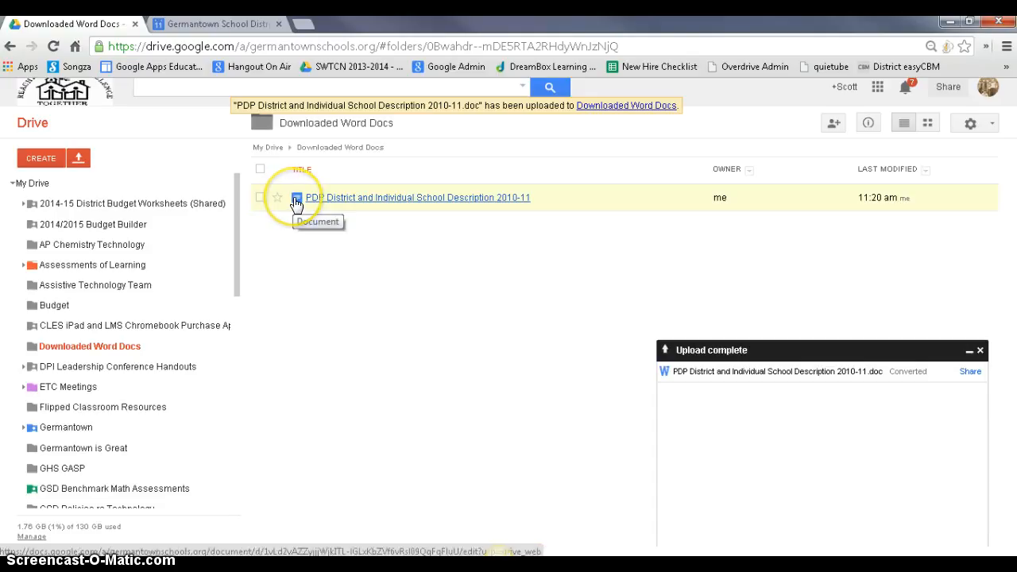
Step: Open the converted PDP document, scroll through it to check formatting, then close it
left_click(360, 199)
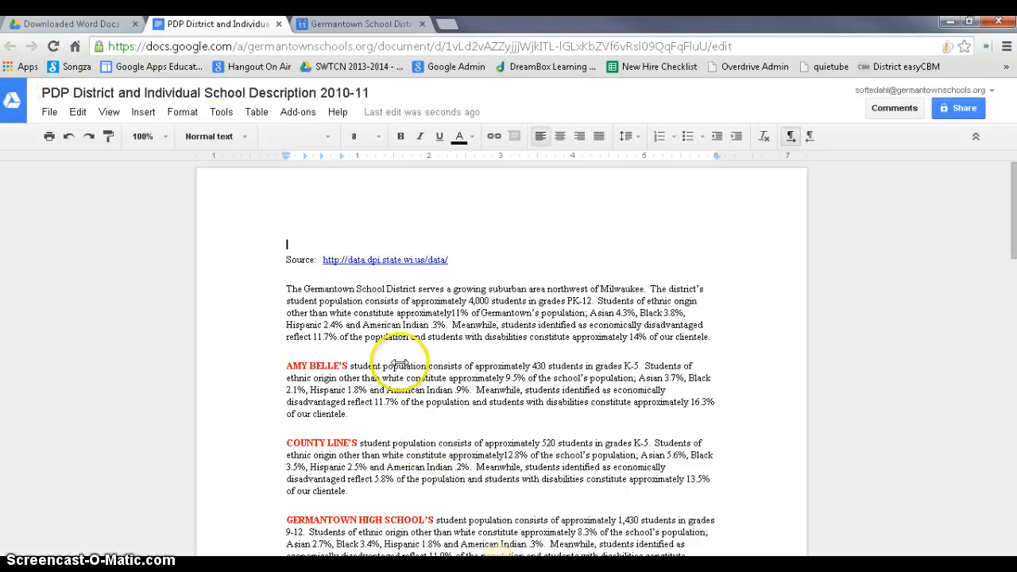
scroll(404, 375, "down", 4)
scroll(457, 359, "down", 8)
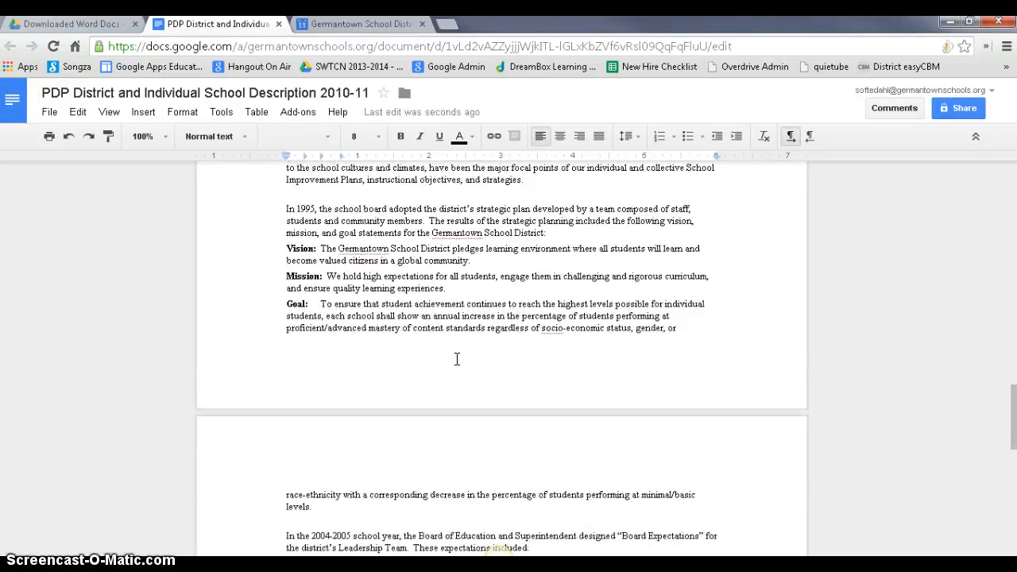
scroll(456, 359, "down", 7)
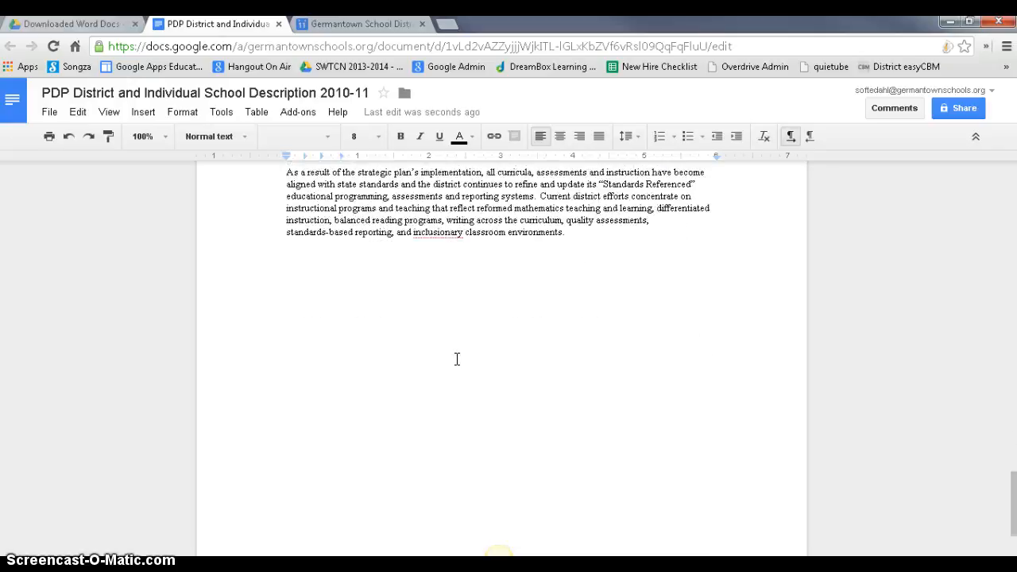
scroll(457, 359, "up", 7)
scroll(456, 359, "up", 10)
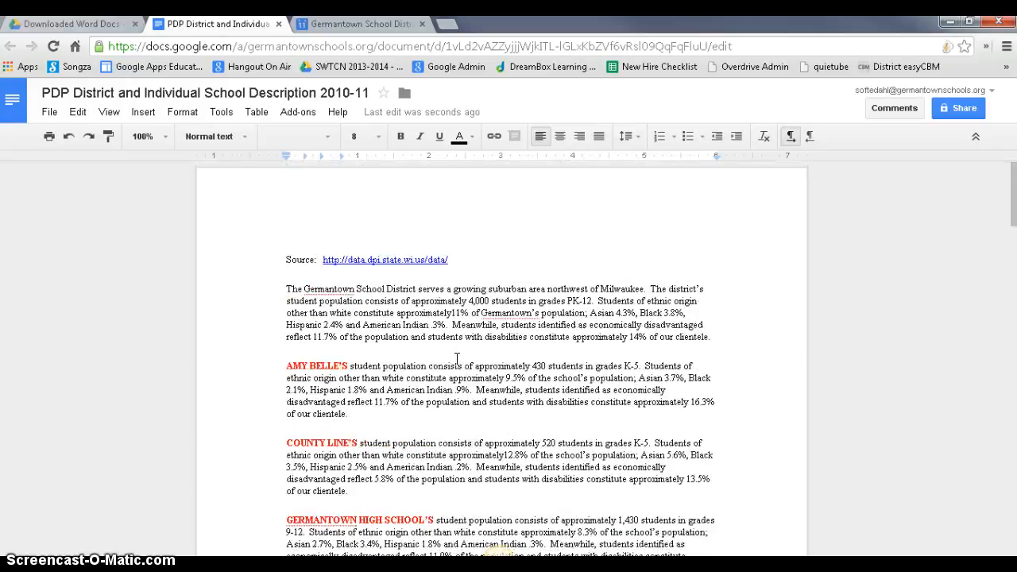
left_click(449, 343)
scroll(421, 421, "down", 2)
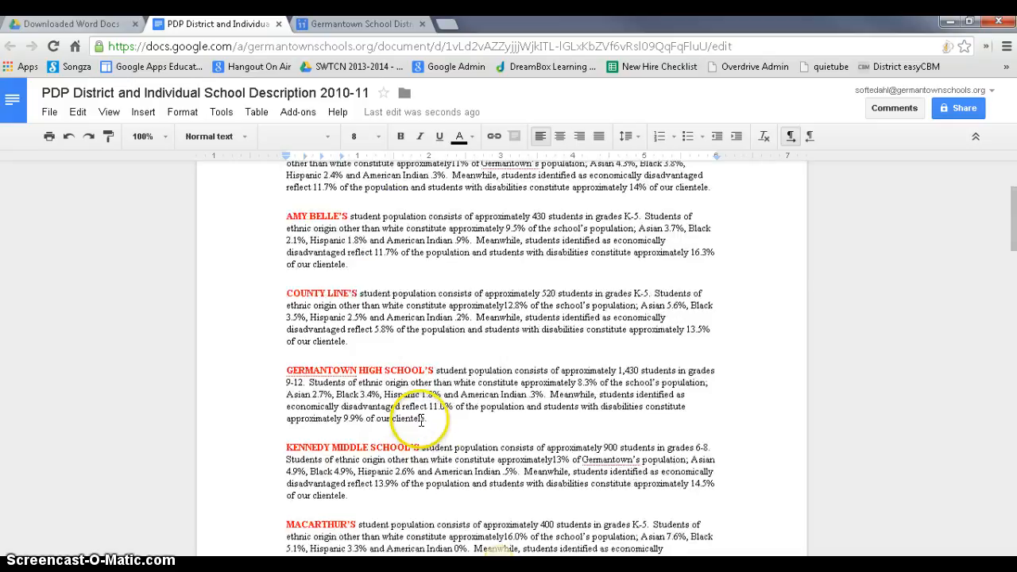
scroll(421, 421, "down", 2)
scroll(415, 408, "up", 4)
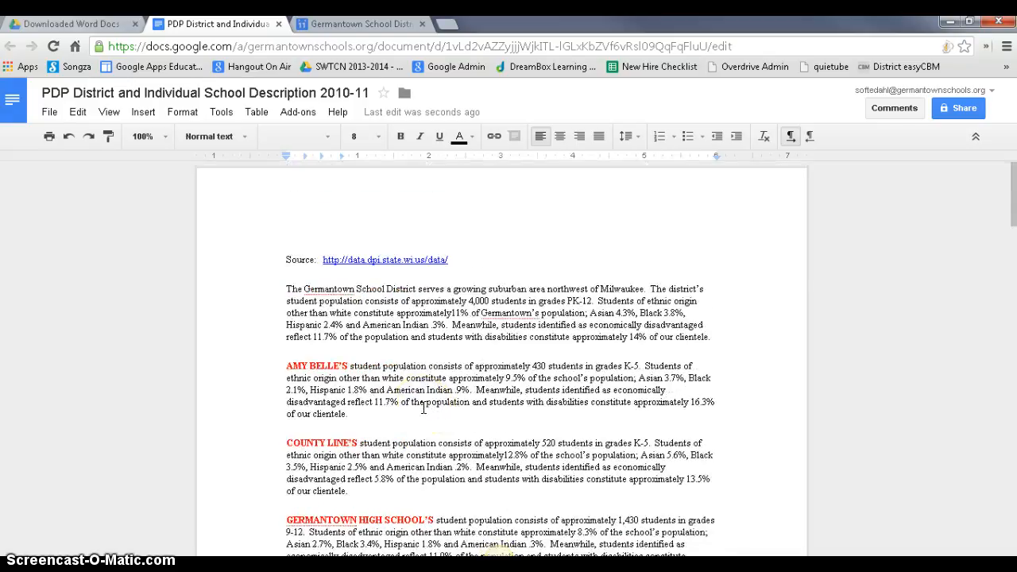
left_click(278, 25)
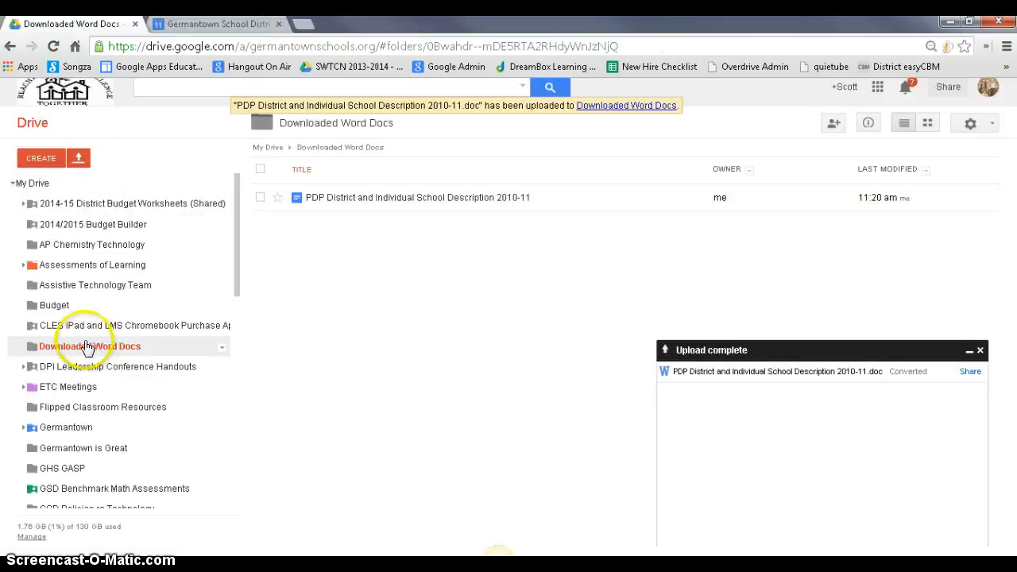
Step: Choose the whole New Teachers PDP & Licensing Info folder (18 files) for upload
left_click(78, 158)
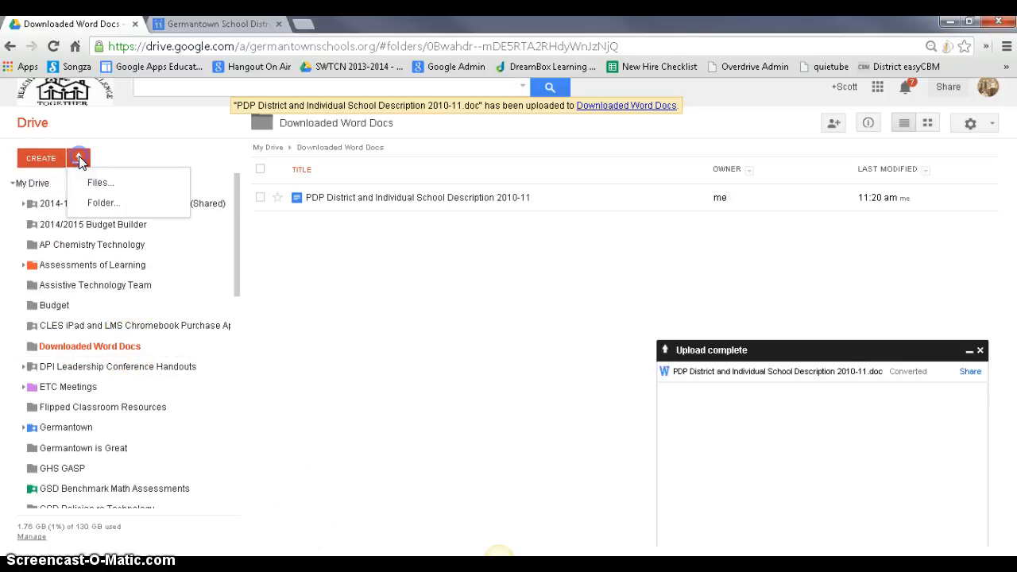
left_click(103, 204)
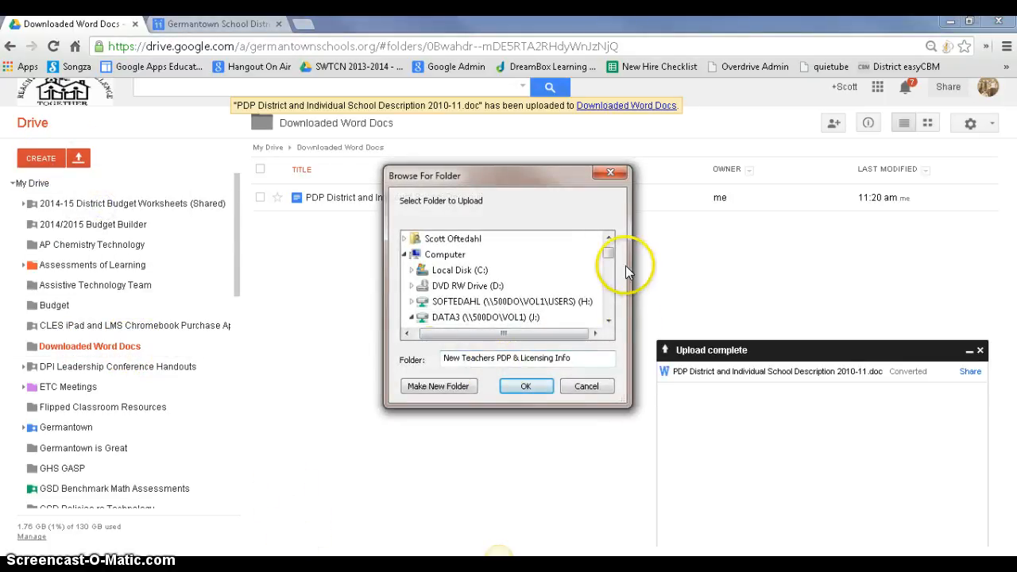
left_click_drag(609, 255, 608, 263)
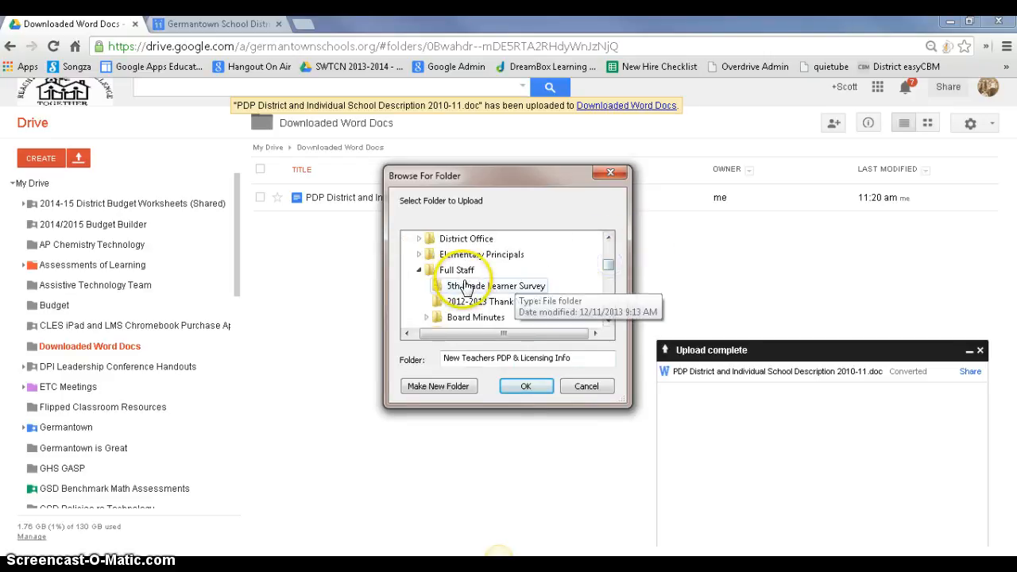
scroll(461, 284, "down", 2)
scroll(508, 284, "up", 1)
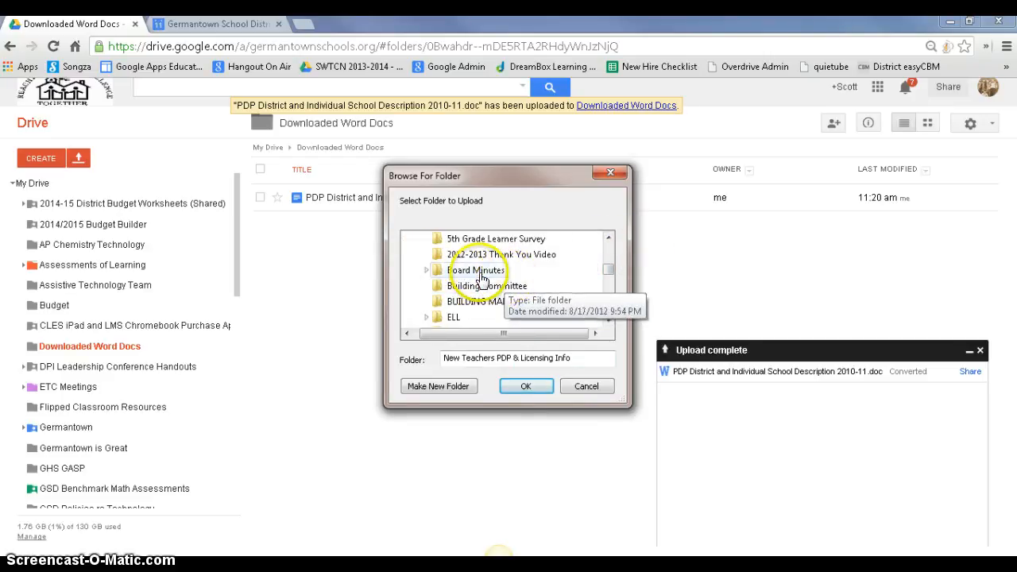
scroll(476, 270, "up", 2)
scroll(469, 274, "down", 2)
scroll(520, 285, "down", 4)
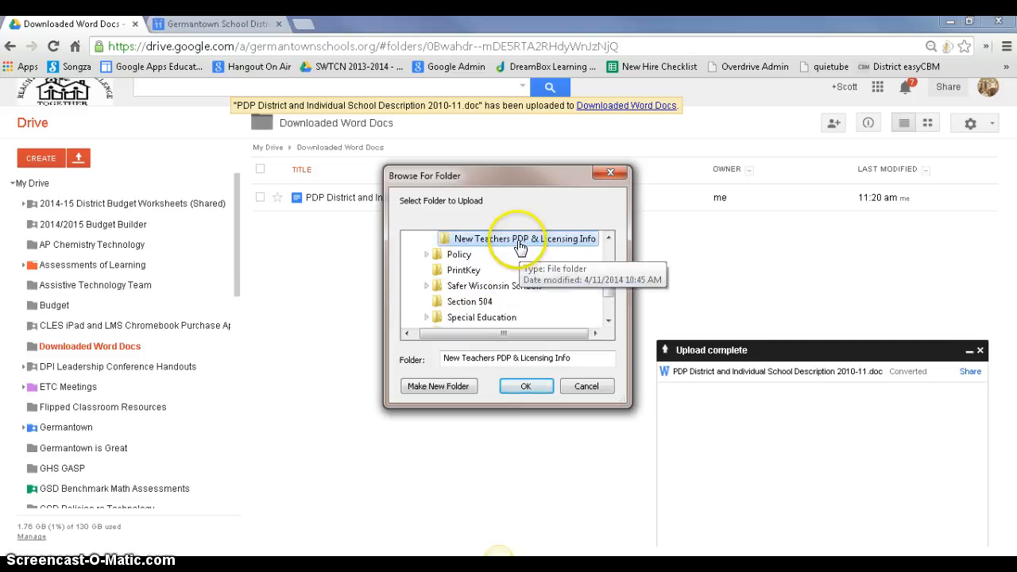
scroll(558, 268, "up", 1)
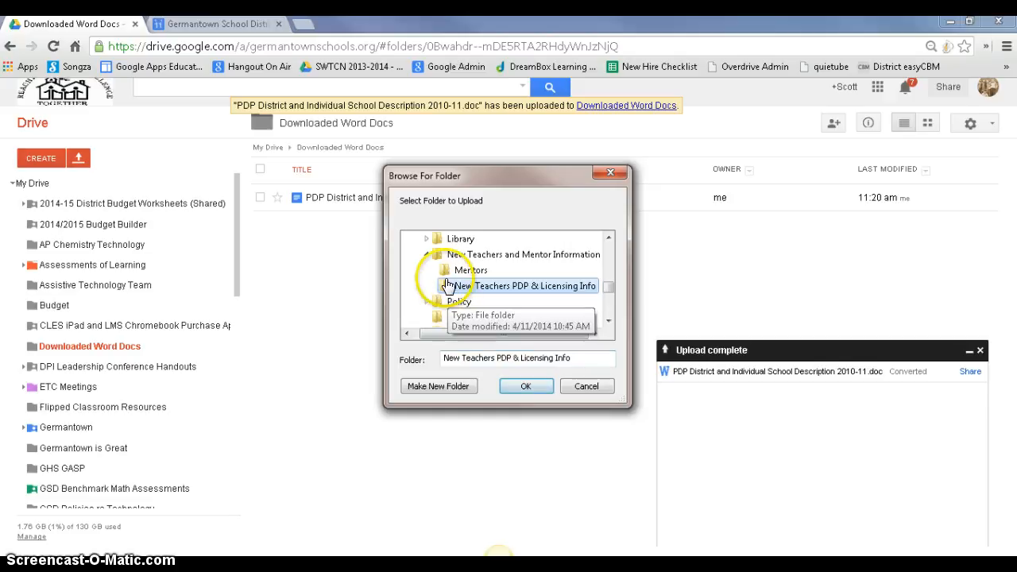
left_click(524, 386)
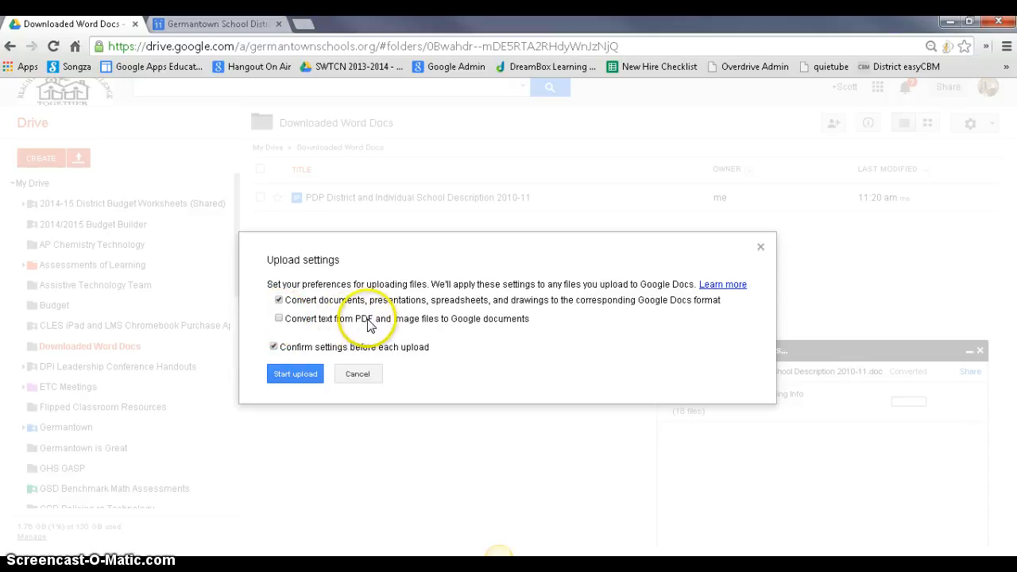
Step: Also convert text from PDF and image files, then start uploading the folder
left_click(280, 318)
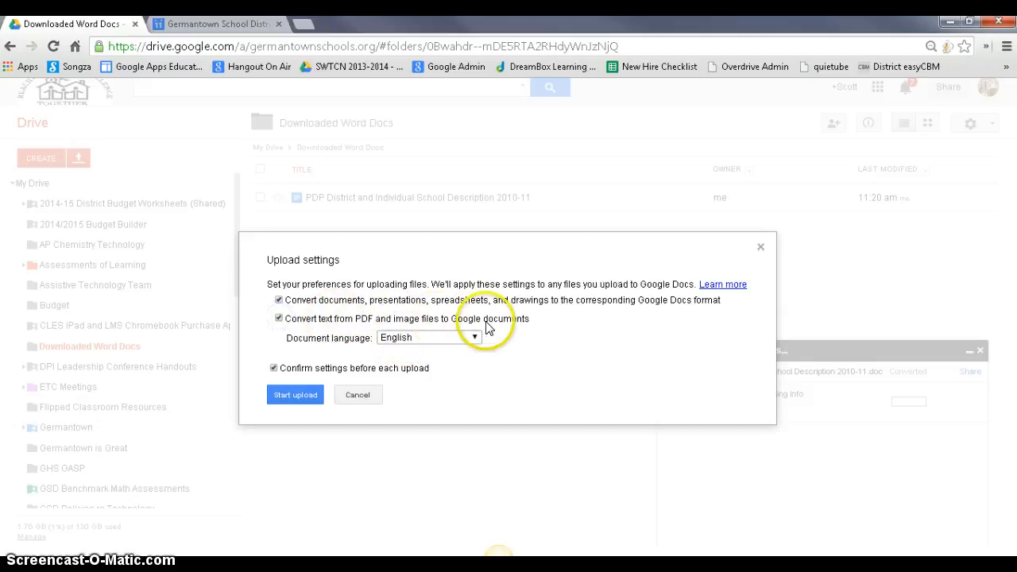
left_click(300, 400)
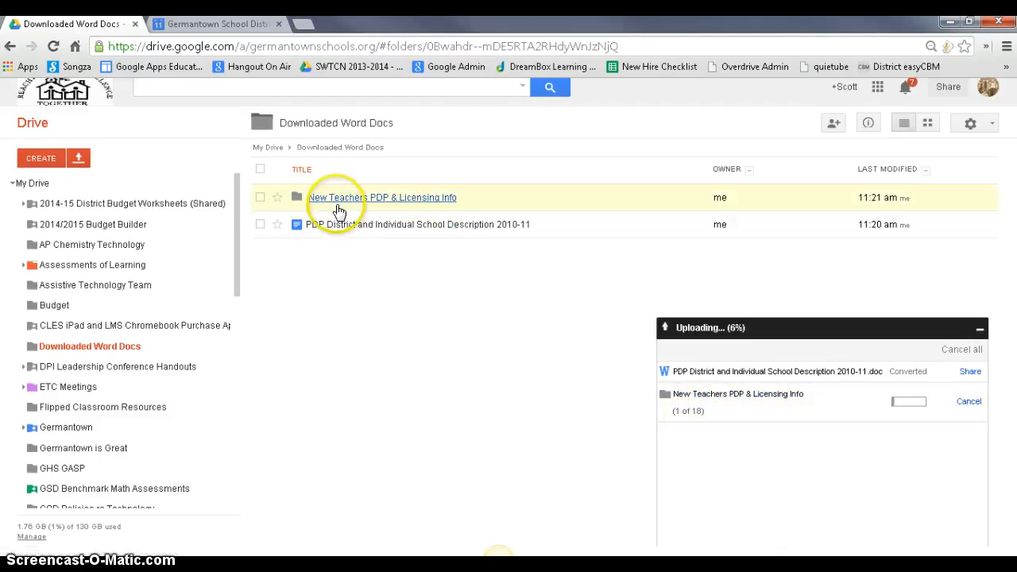
Step: Open the New Teachers PDP & Licensing Info folder to watch its converted documents arrive
left_click(343, 204)
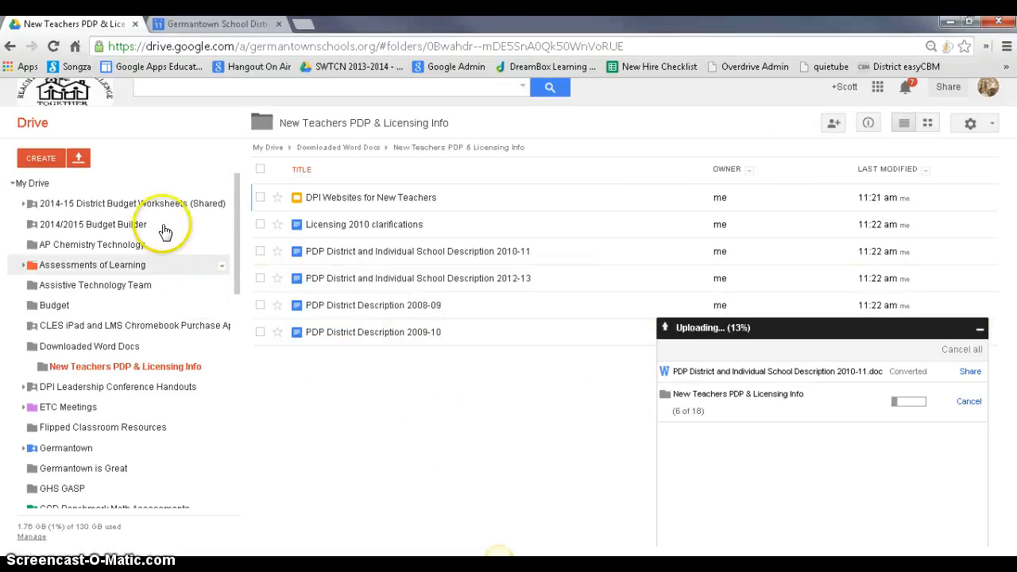
left_click(972, 127)
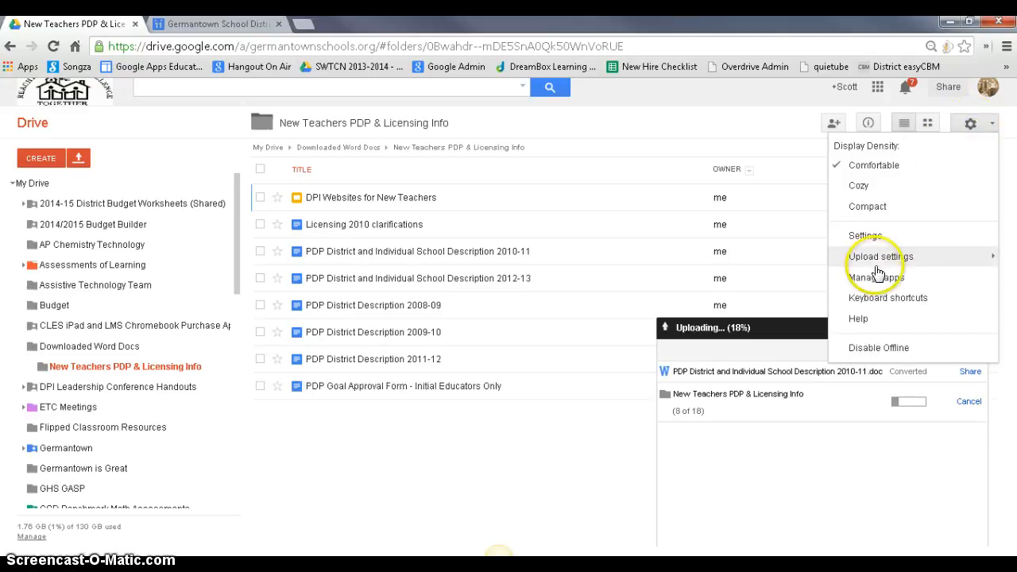
mouse_move(871, 264)
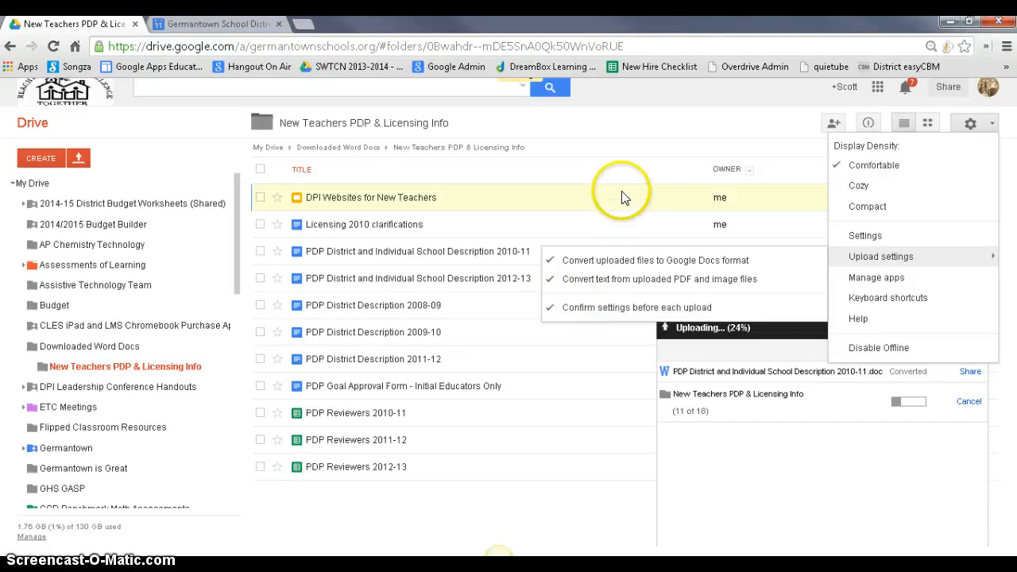
left_click(629, 127)
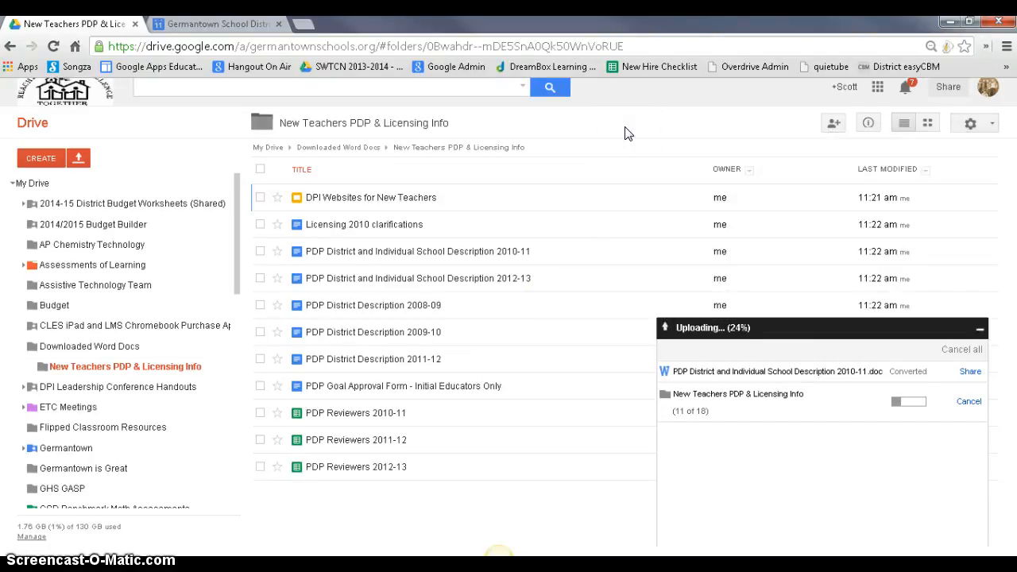